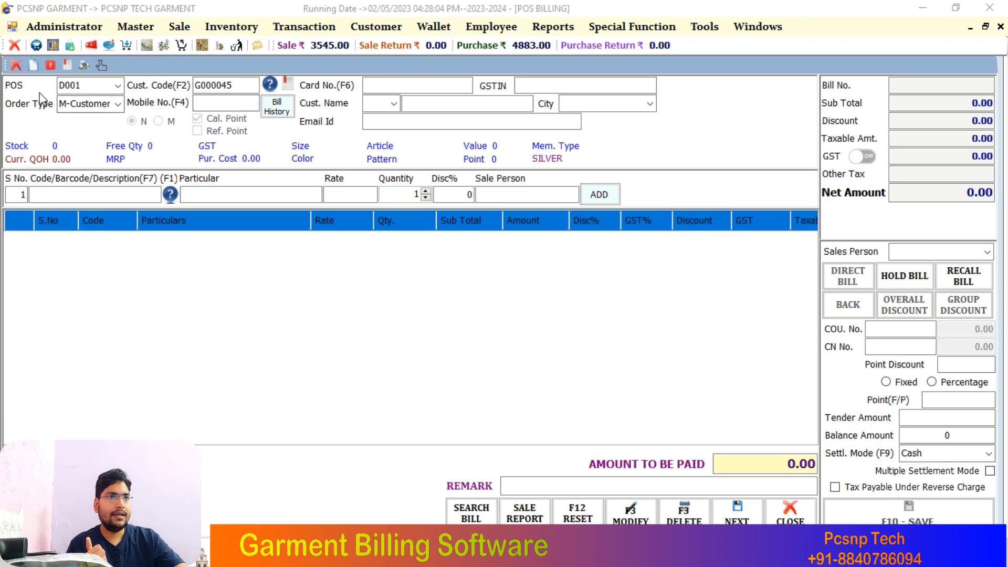
Look up BABA SUIT by its description as the first item of the bill.
{"action": "left_click", "coordinate": [55, 199]}
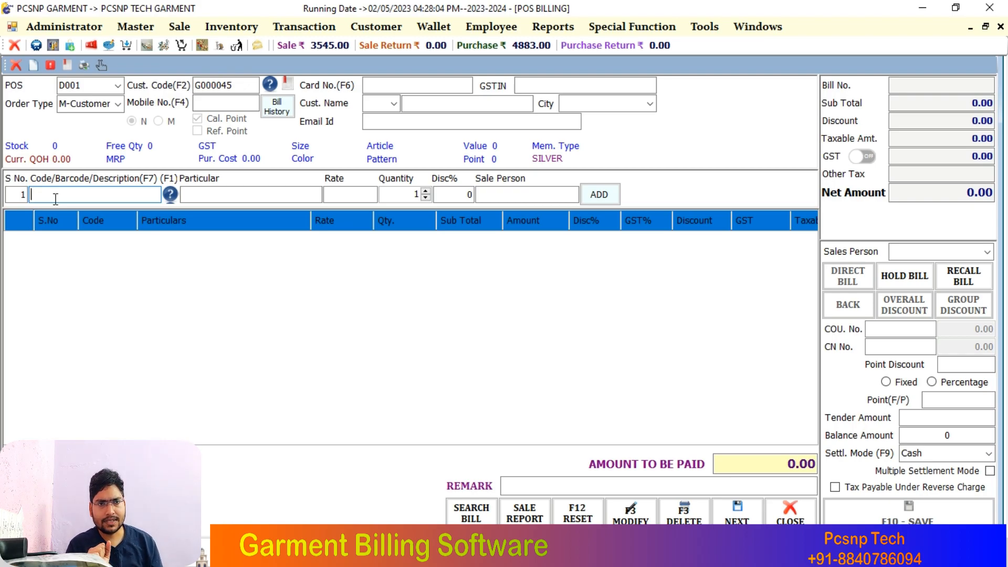
{"action": "type", "text": "BAB"}
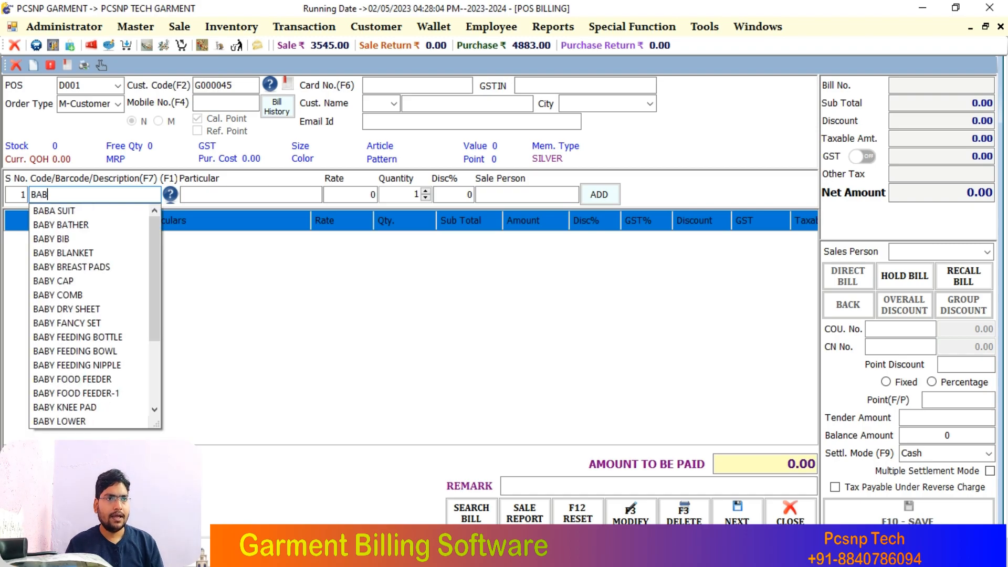
{"action": "key", "text": "Down"}
{"action": "key", "text": "Return"}
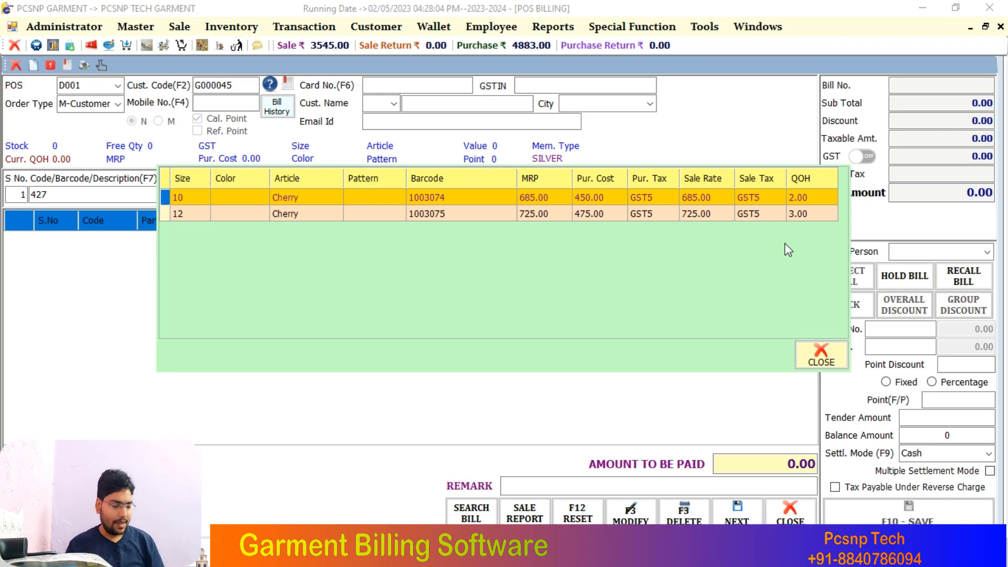
Choose the size 12 Cherry variant of the BABA SUIT, barcode 1003075.
{"action": "key", "text": "Down"}
{"action": "key", "text": "Up"}
{"action": "key", "text": "Down"}
{"action": "key", "text": "Up"}
{"action": "key", "text": "Down"}
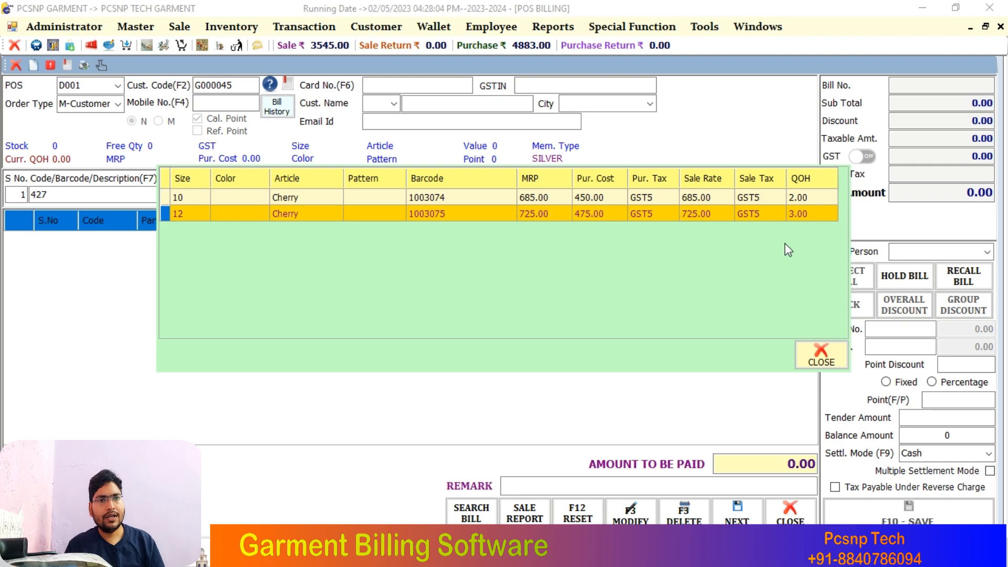
{"action": "key", "text": "Up"}
{"action": "key", "text": "Down"}
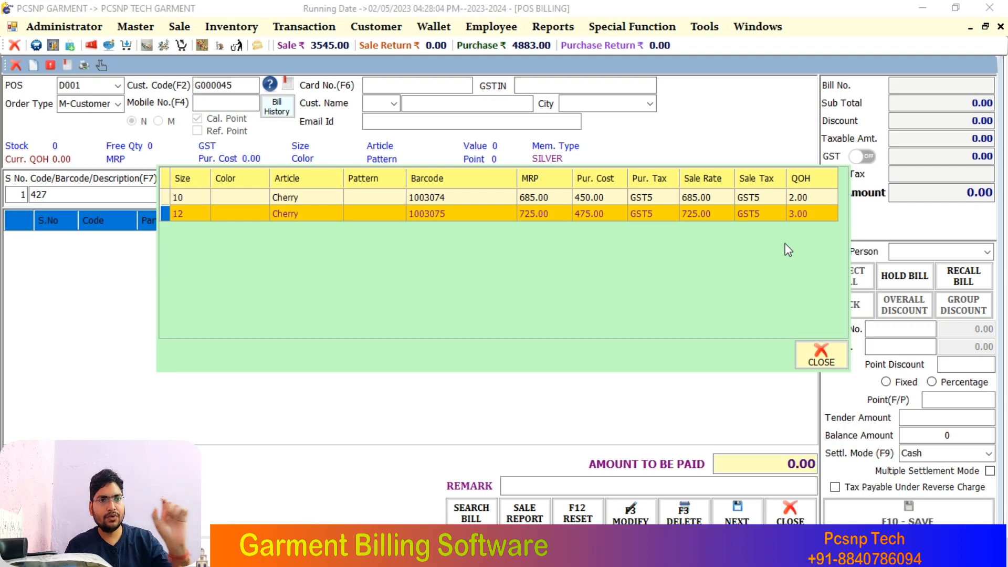
{"action": "key", "text": "Return"}
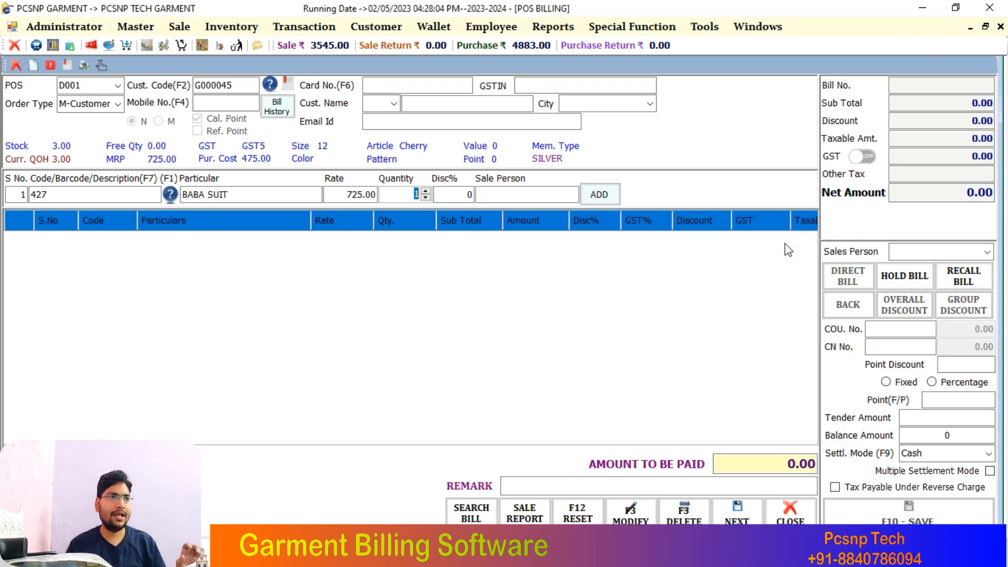
Add the BABA SUIT to the bill with quantity 1, 0% discount and no sales person.
{"action": "key", "text": "Return"}
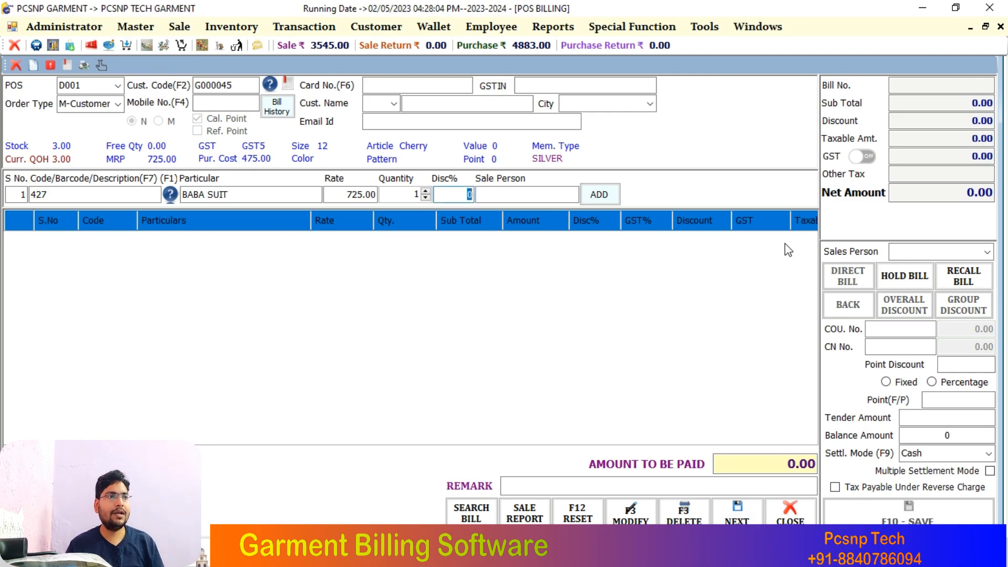
{"action": "key", "text": "Return"}
{"action": "key", "text": "Return"}
{"action": "key", "text": "Return"}
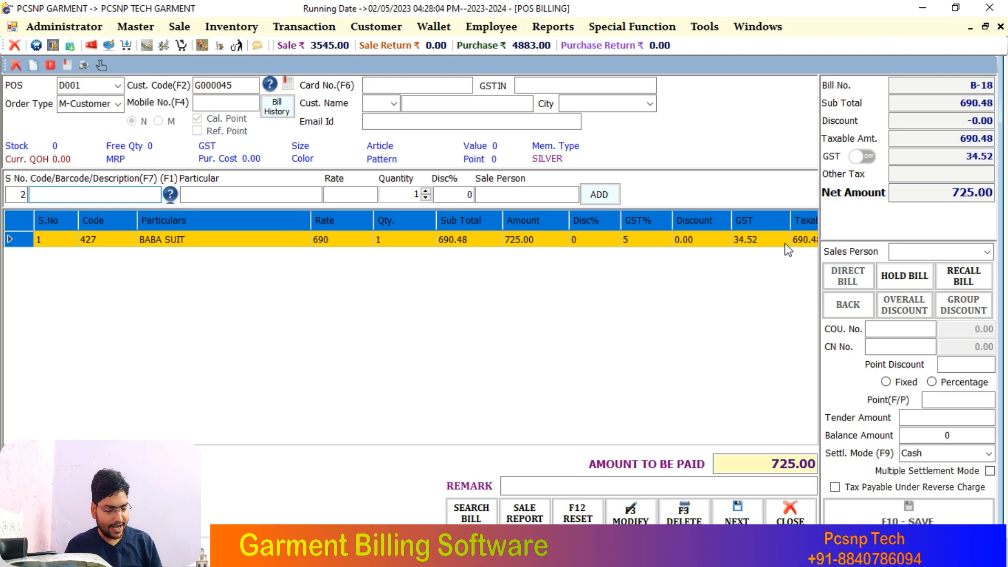
Look up H/S-GIRLS T-SHIRT by its description as the second item of the bill.
{"action": "type", "text": "HA"}
{"action": "key", "text": "BackSpace"}
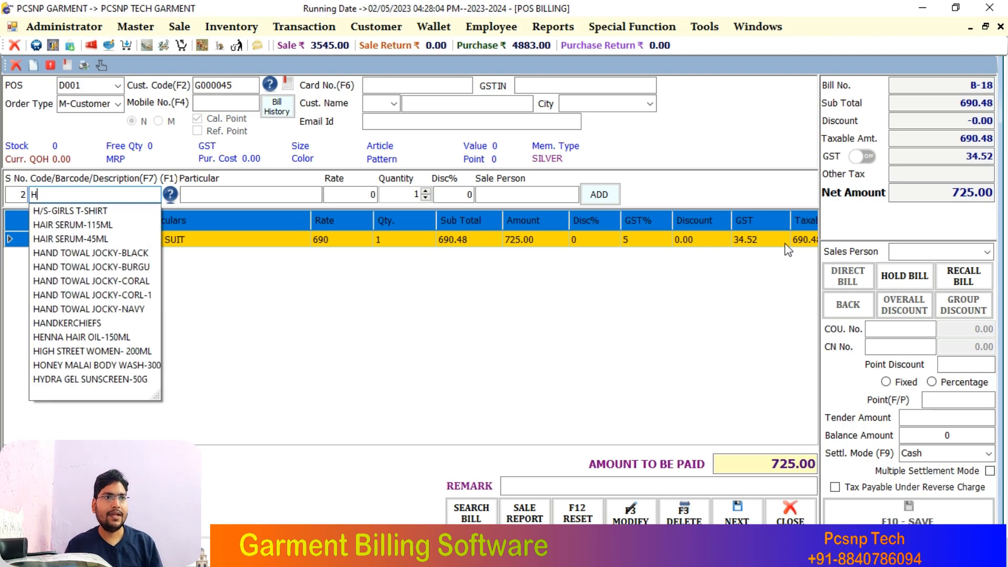
{"action": "key", "text": "Down"}
{"action": "key", "text": "Return"}
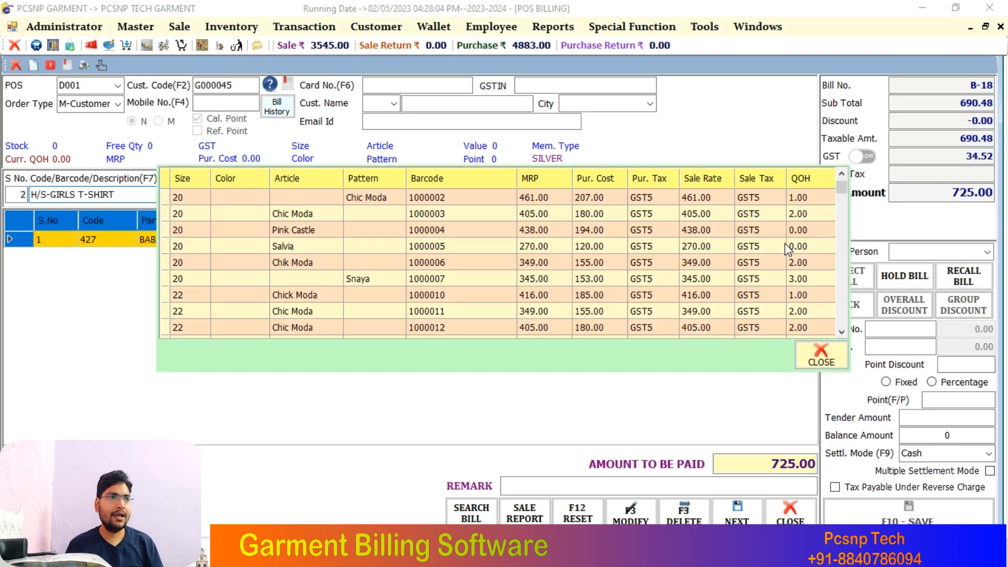
Choose a 416.00 variant of the H/S-GIRLS T-SHIRT and add it to the bill with quantity 1 and 0% discount.
{"action": "key", "text": "Down"}
{"action": "key", "text": "Down"}
{"action": "key", "text": "Up"}
{"action": "key", "text": "Up"}
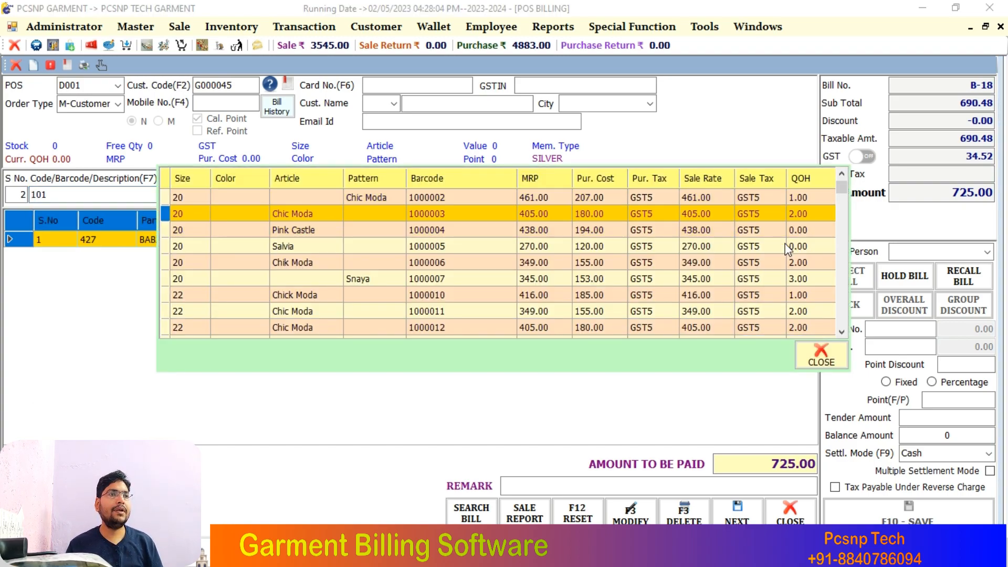
{"action": "key", "text": "Down"}
{"action": "key", "text": "Down"}
{"action": "key", "text": "Down"}
{"action": "key", "text": "Down"}
{"action": "key", "text": "Down"}
{"action": "key", "text": "Down"}
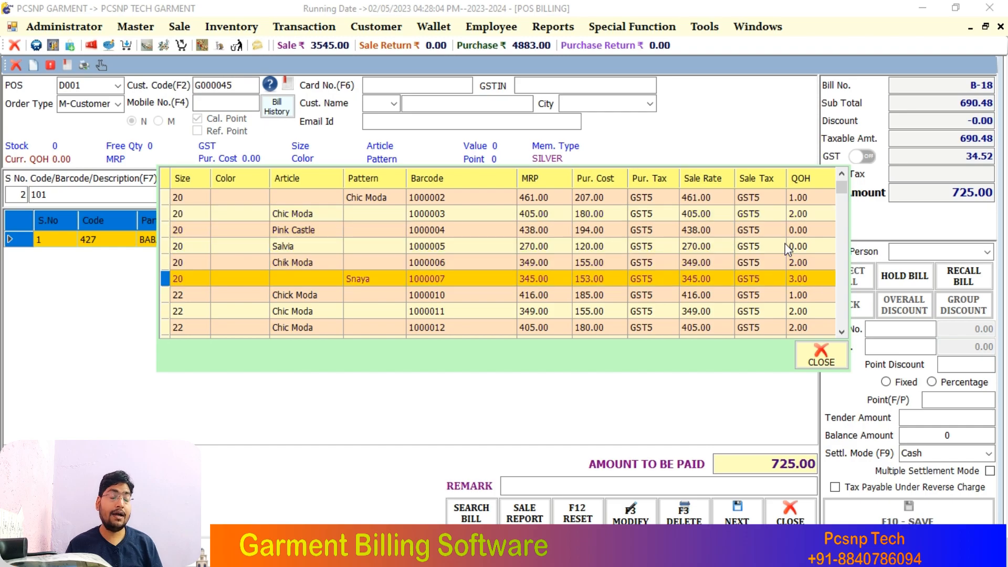
{"action": "key", "text": "Down"}
{"action": "key", "text": "Down"}
{"action": "key", "text": "Down"}
{"action": "key", "text": "Down"}
{"action": "key", "text": "Down"}
{"action": "key", "text": "Down"}
{"action": "key", "text": "Down"}
{"action": "key", "text": "Down"}
{"action": "key", "text": "Down"}
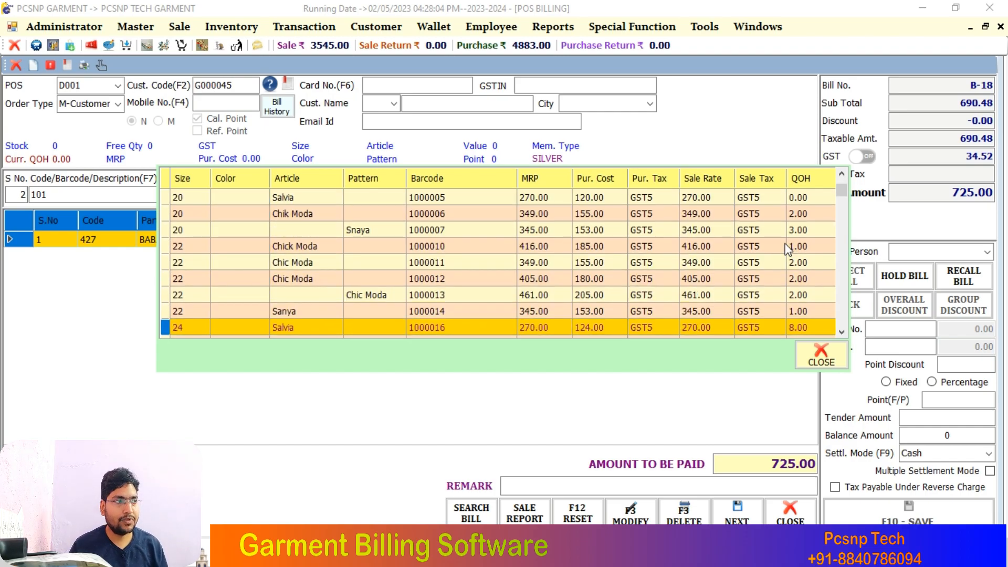
{"action": "key", "text": "Return"}
{"action": "key", "text": "Return"}
{"action": "key", "text": "Return"}
{"action": "key", "text": "Return"}
{"action": "key", "text": "Return"}
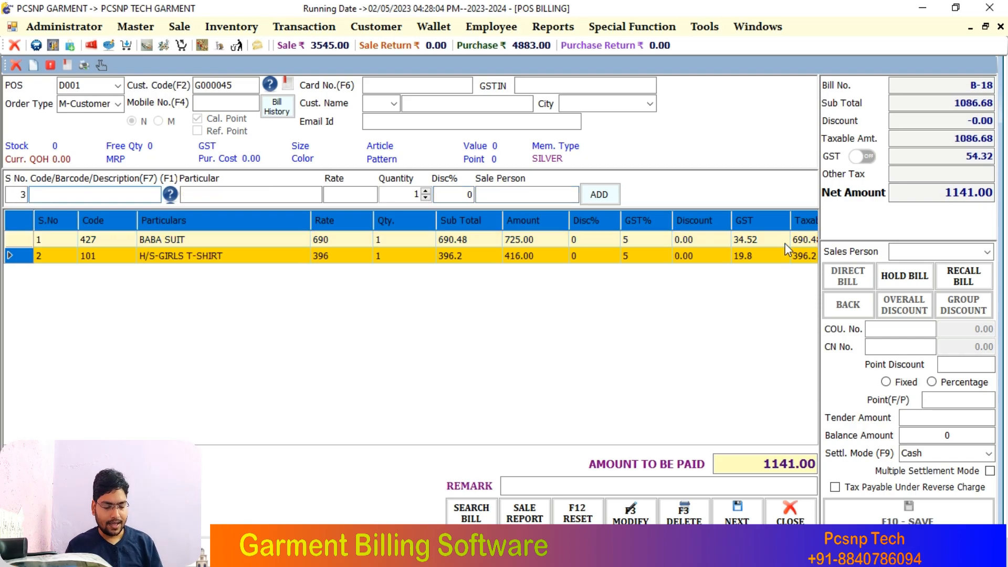
Add item code 102, GIRLS TOP, in the size 24 Magic variant at 585.00, with quantity 1 and 0% discount.
{"action": "type", "text": "102"}
{"action": "key", "text": "Down"}
{"action": "key", "text": "Down"}
{"action": "key", "text": "Down"}
{"action": "key", "text": "Down"}
{"action": "key", "text": "Return"}
{"action": "key", "text": "Return"}
{"action": "key", "text": "Return"}
{"action": "key", "text": "Return"}
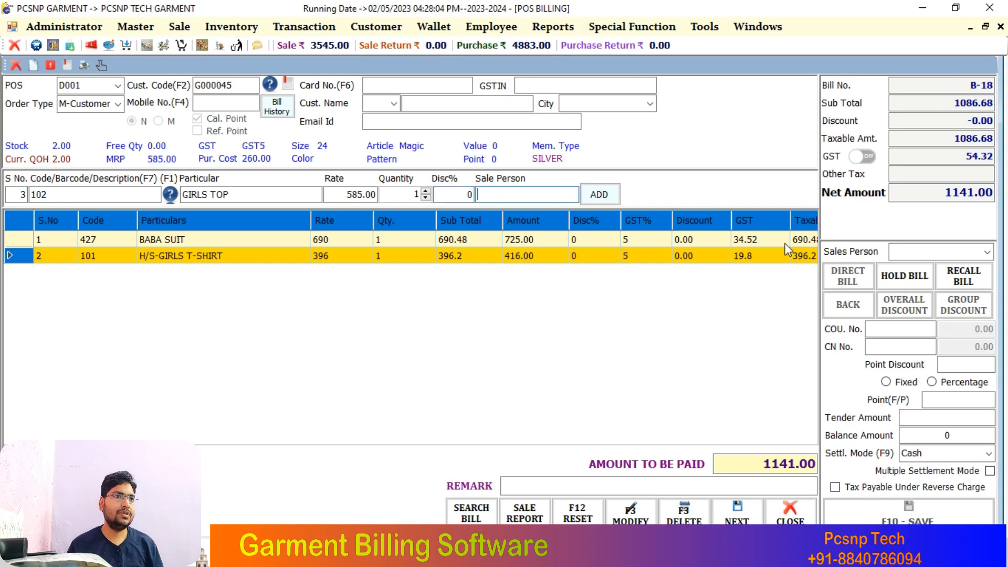
{"action": "key", "text": "Return"}
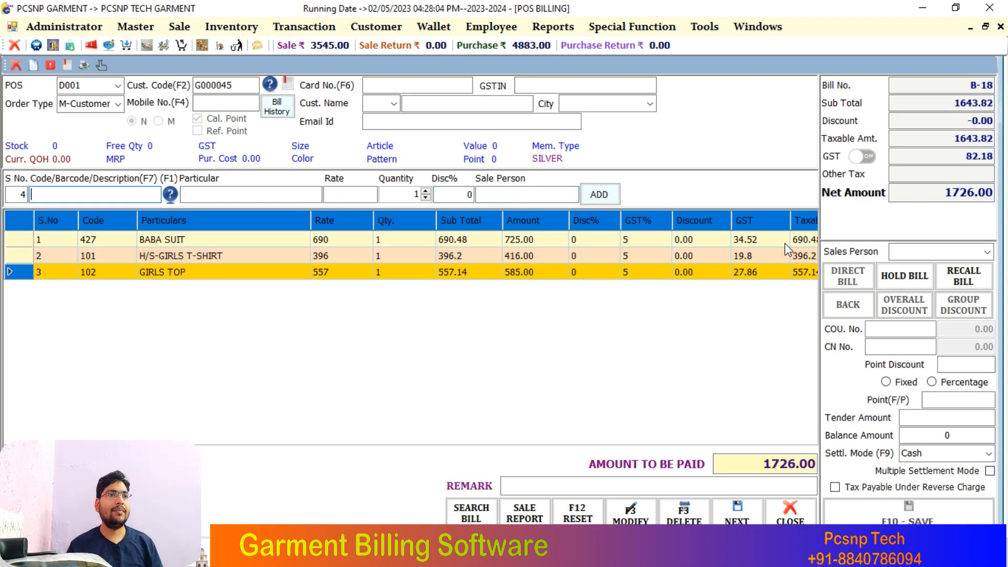
Save the three-item bill with the cash settlement mode.
{"action": "key", "text": "F10"}
{"action": "key", "text": "Tab"}
{"action": "key", "text": "Return"}
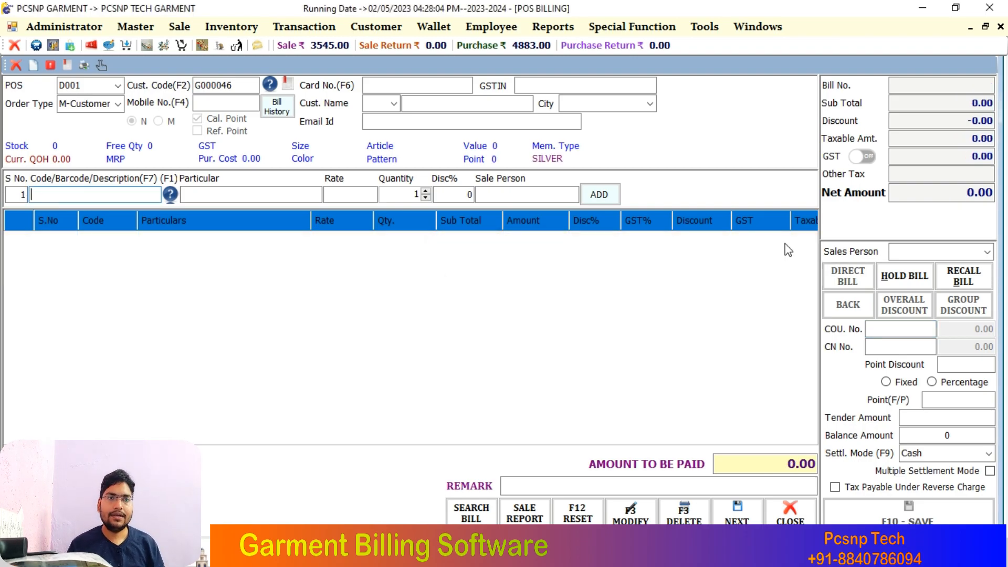
Add one GIRLS MIDDY (code 105, size Fs, Magic) and one GIRLS STALL (code 106) to the new bill.
{"action": "type", "text": "105"}
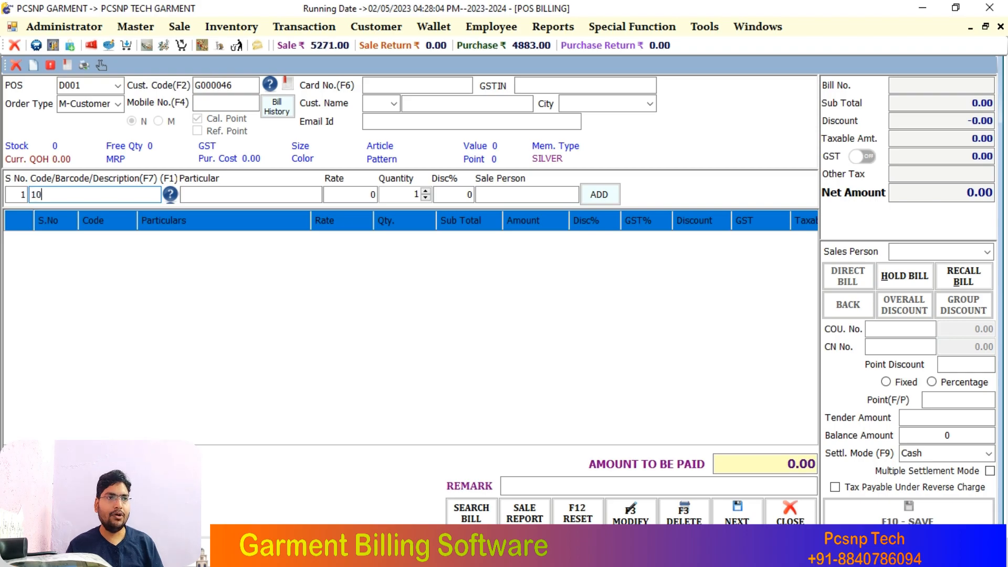
{"action": "key", "text": "Return"}
{"action": "key", "text": "Return"}
{"action": "key", "text": "Return"}
{"action": "key", "text": "Return"}
{"action": "key", "text": "Return"}
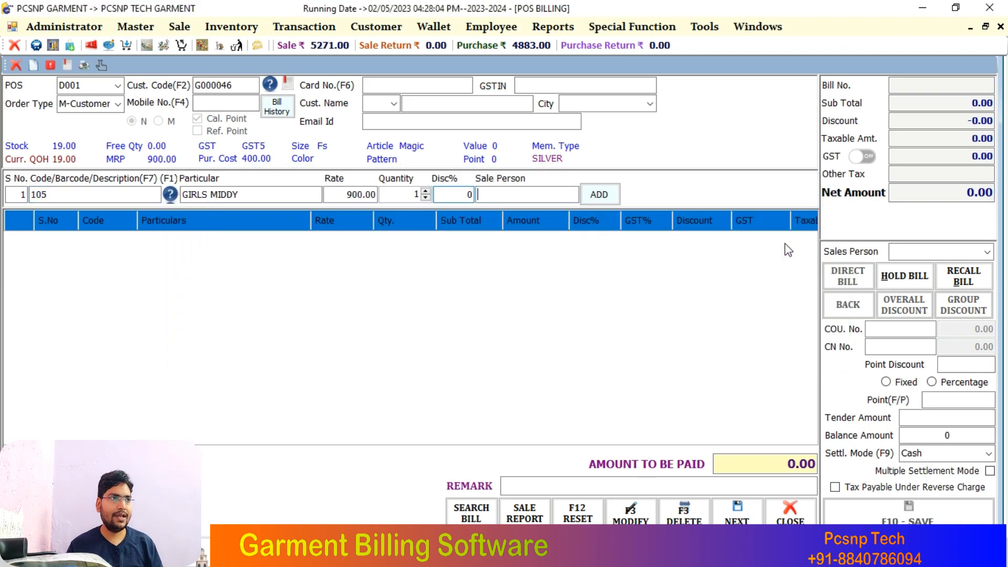
{"action": "type", "text": "1"}
{"action": "type", "text": "06"}
Add item code 108, GIRLS NIGHT SUIT, in the 870.00 variant, with quantity 1 and 0% discount.
{"action": "type", "text": "108"}
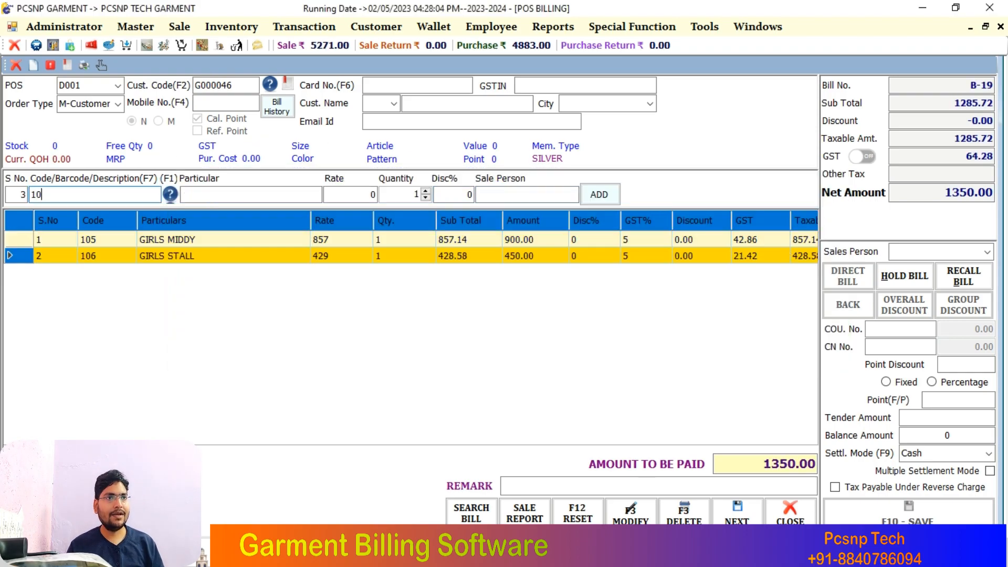
{"action": "key", "text": "Return"}
{"action": "key", "text": "Down"}
{"action": "key", "text": "Down"}
{"action": "key", "text": "Down"}
{"action": "key", "text": "Down"}
{"action": "key", "text": "Down"}
{"action": "key", "text": "Down"}
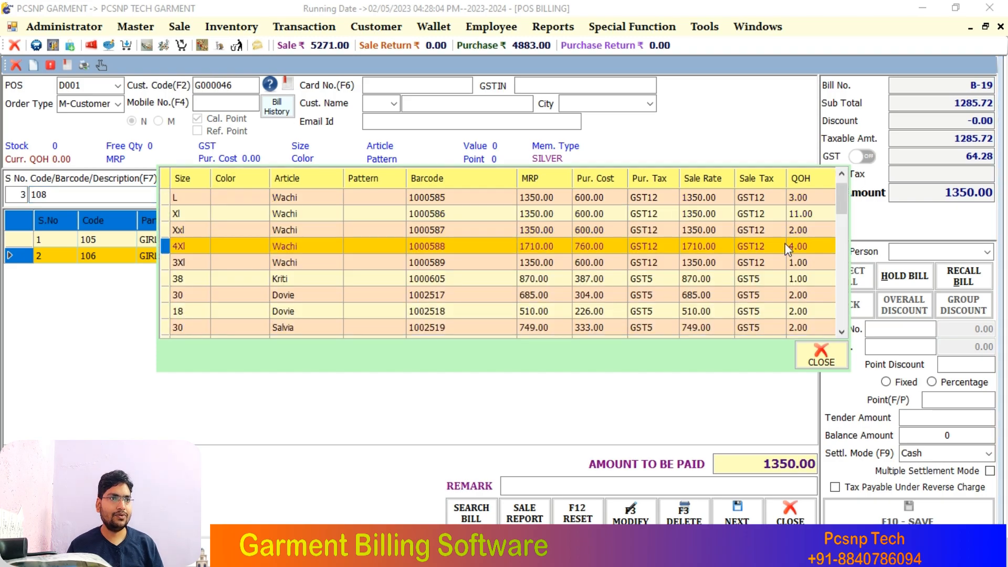
{"action": "key", "text": "Return"}
{"action": "key", "text": "Return"}
{"action": "key", "text": "Return"}
{"action": "key", "text": "Return"}
Add item code 109, GIRLS NIGHT SUIT/ SHORTS, in the size 32 My Princess variant at 798.00, with quantity 1.
{"action": "type", "text": "109"}
{"action": "key", "text": "Return"}
{"action": "key", "text": "Down"}
{"action": "key", "text": "Down"}
{"action": "key", "text": "Down"}
{"action": "key", "text": "Down"}
{"action": "key", "text": "Return"}
{"action": "key", "text": "Return"}
{"action": "key", "text": "Return"}
{"action": "key", "text": "Return"}
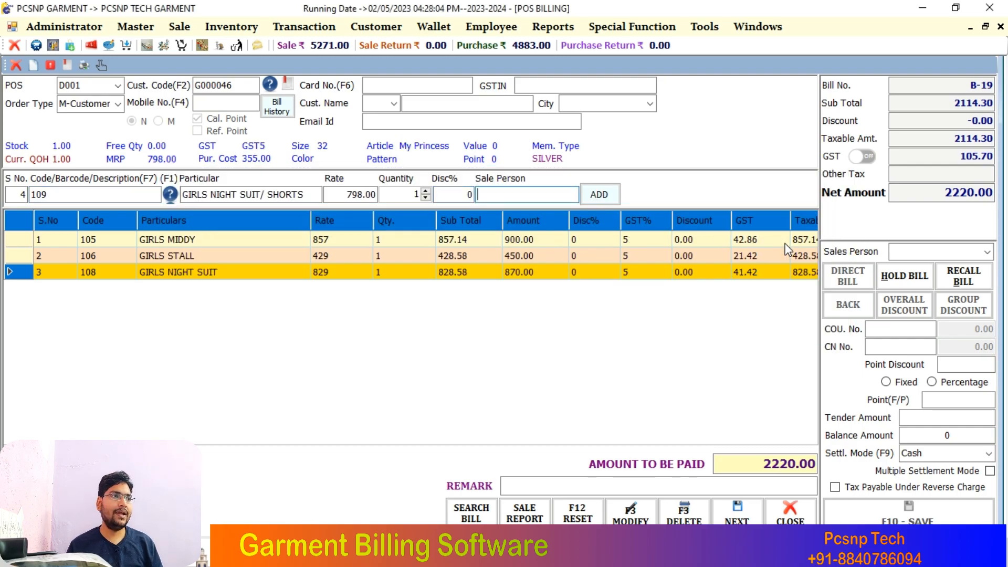
Save the four-item bill with the cash settlement mode.
{"action": "key", "text": "F10"}
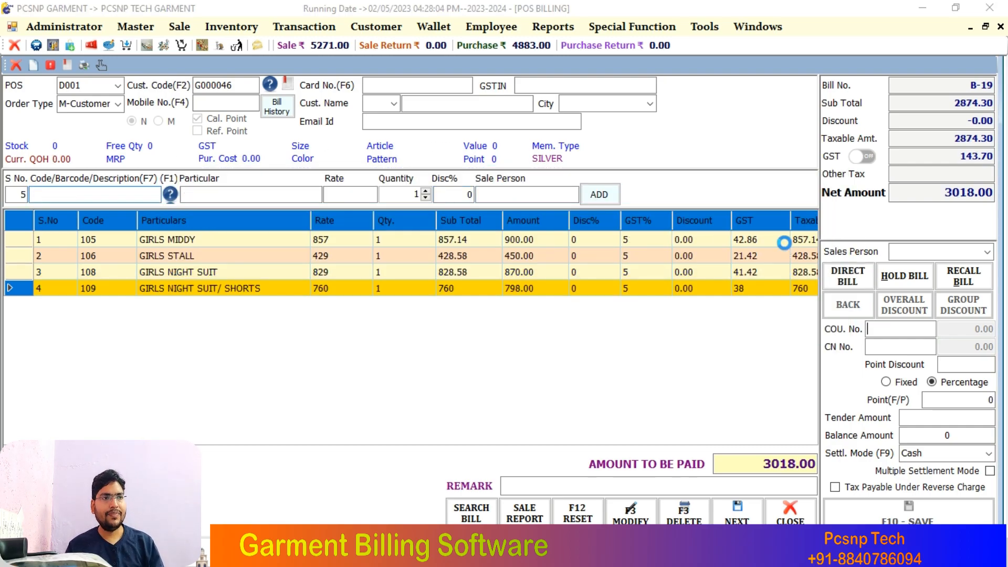
{"action": "key", "text": "Tab"}
{"action": "key", "text": "Return"}
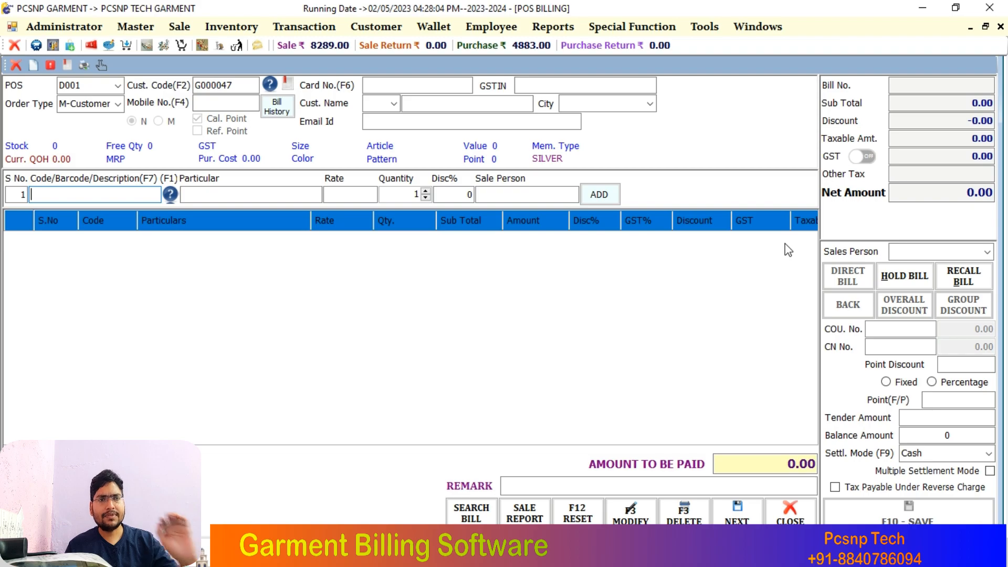
View the Item Sales Report for POS D001 dated 02 May 2023, and close the report.
{"action": "left_click", "coordinate": [561, 36]}
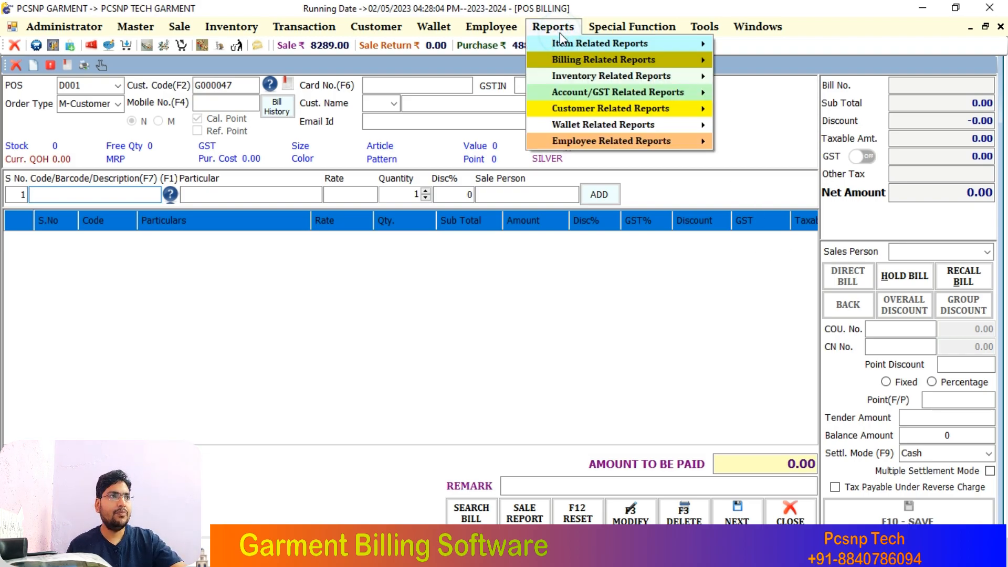
{"action": "mouse_move", "coordinate": [569, 46]}
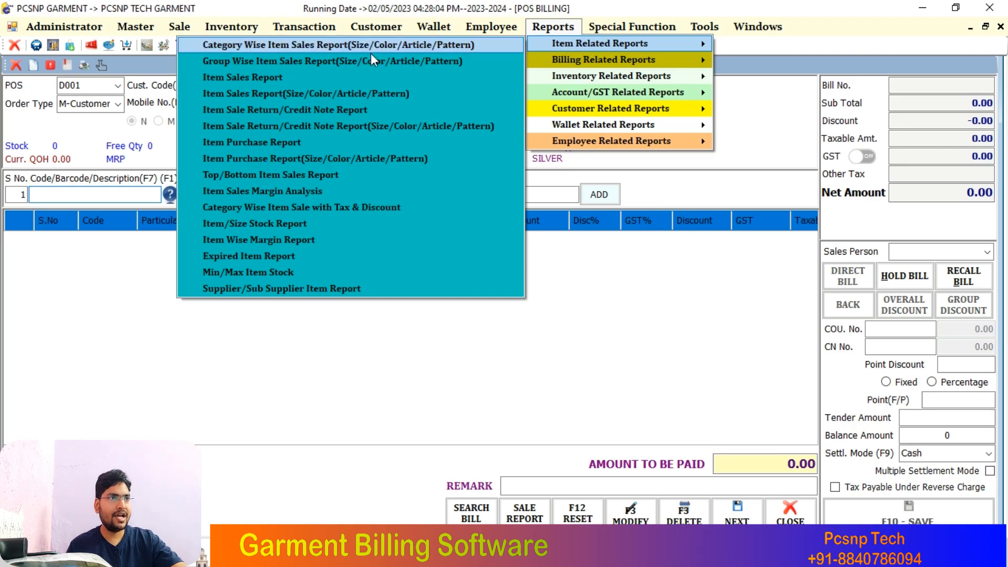
{"action": "left_click", "coordinate": [267, 78]}
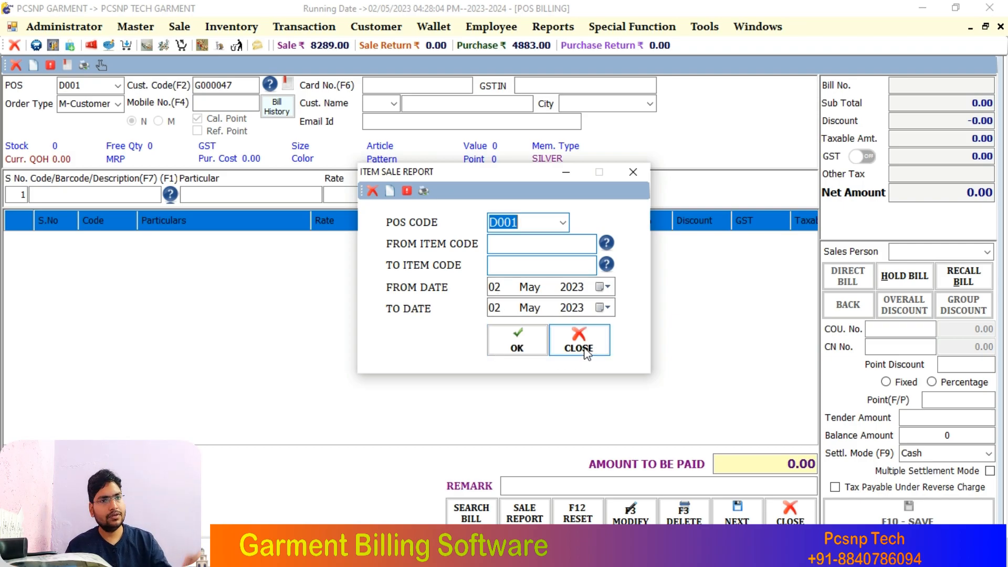
{"action": "left_click", "coordinate": [516, 347]}
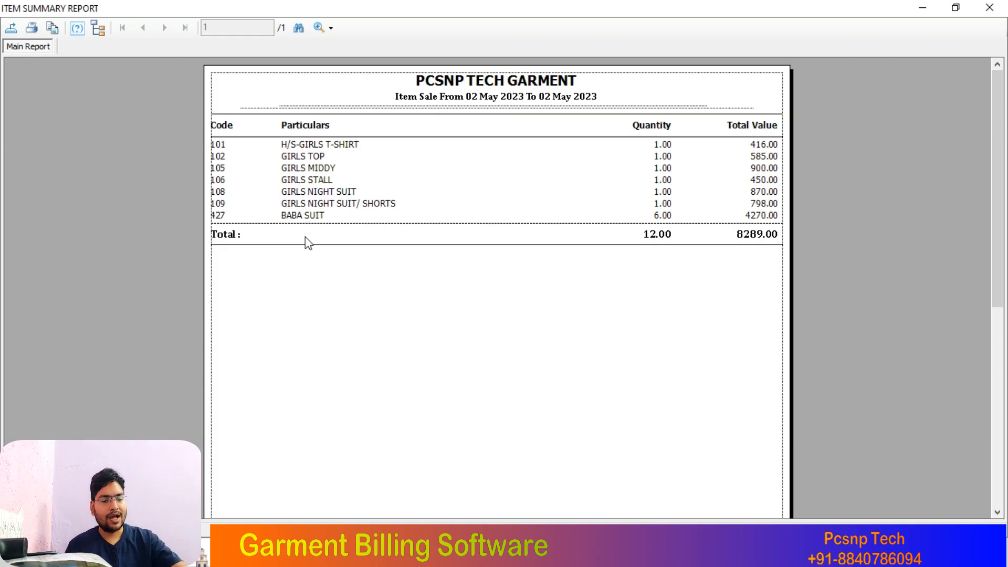
{"action": "left_click", "coordinate": [988, 7]}
View the Item Sales Report from 25 April 2023 to 02 May 2023, and close it along with its settings.
{"action": "left_click", "coordinate": [496, 292]}
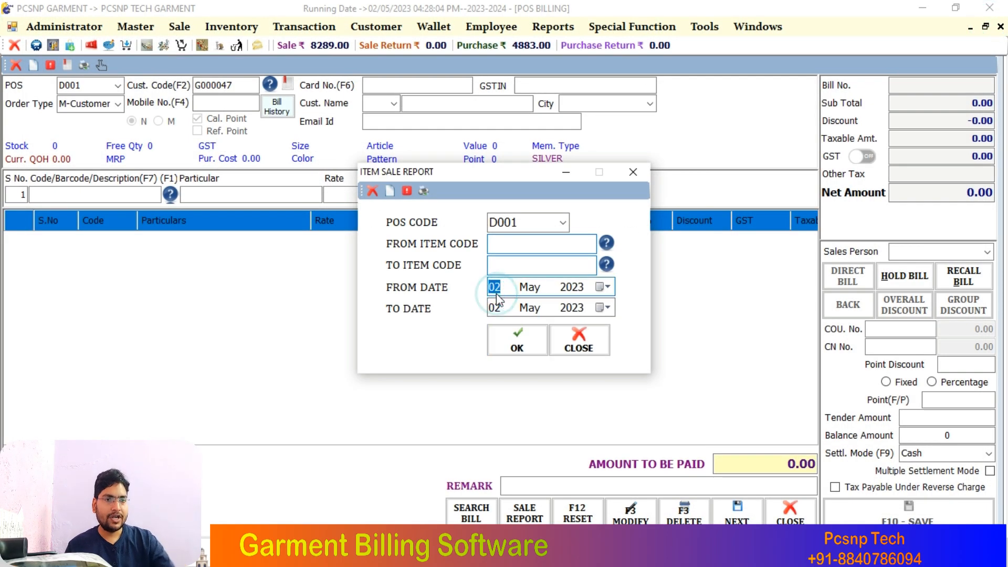
{"action": "type", "text": "25"}
{"action": "key", "text": "Down"}
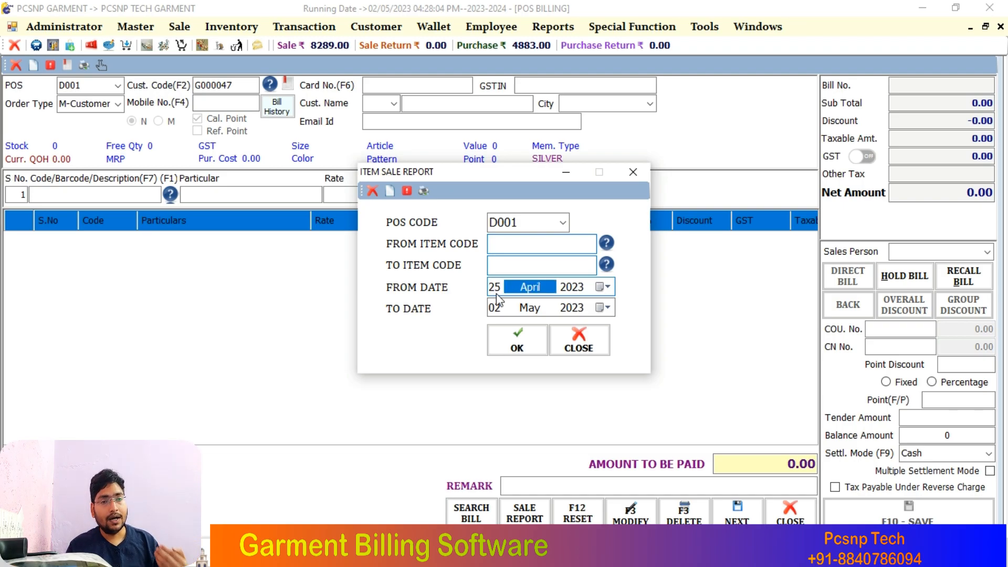
{"action": "left_click", "coordinate": [503, 331]}
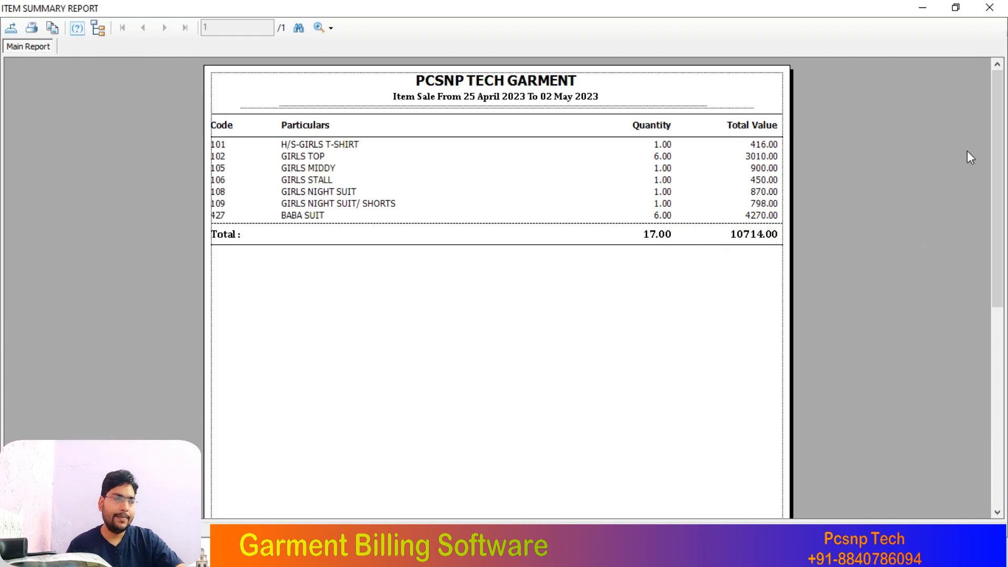
{"action": "left_click", "coordinate": [990, 7]}
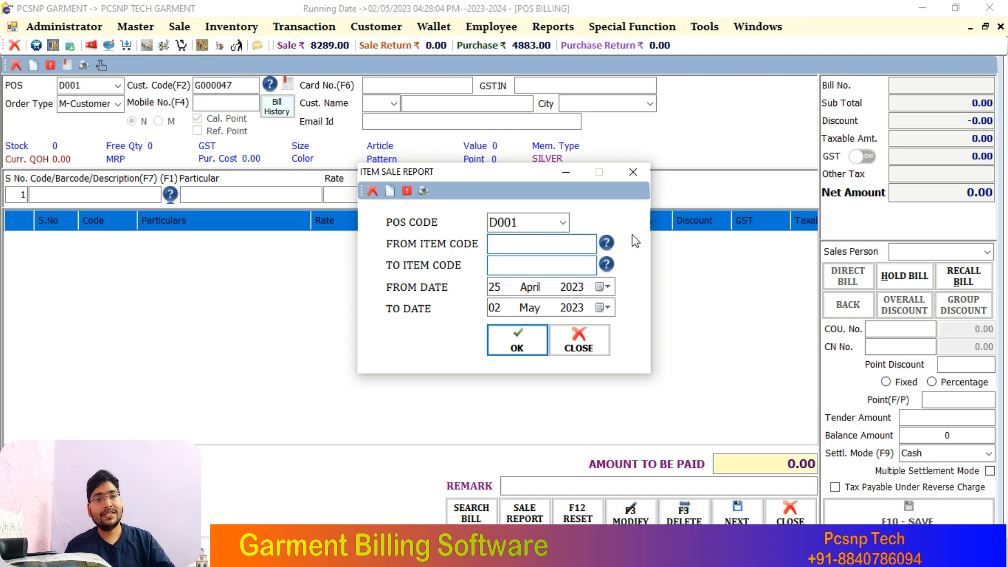
{"action": "left_click", "coordinate": [631, 177]}
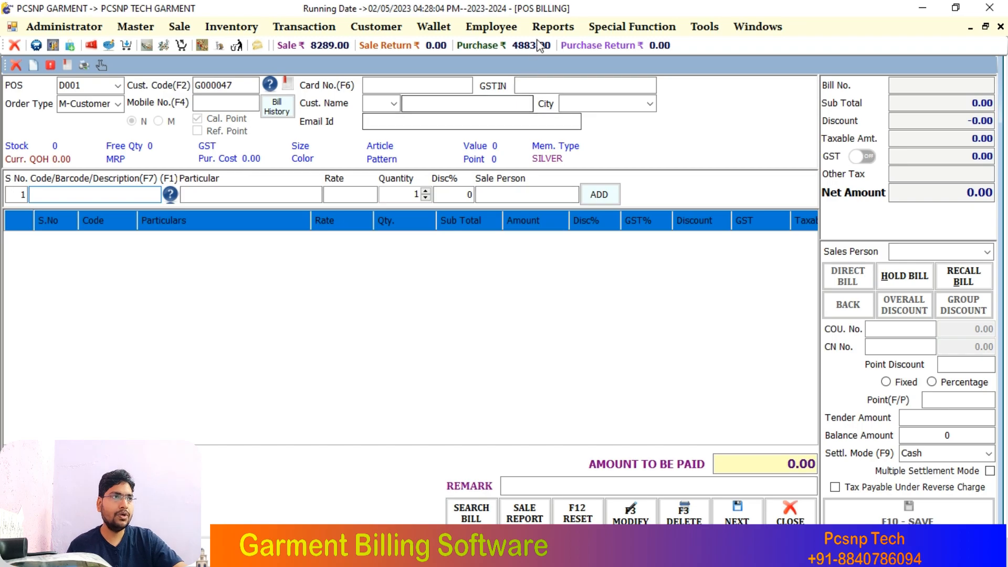
Open the Item Sales Report (Size/Color/Article/Pattern) settings for POS D001 and set the size filter to 10.
{"action": "left_click", "coordinate": [553, 26]}
{"action": "left_click", "coordinate": [566, 46]}
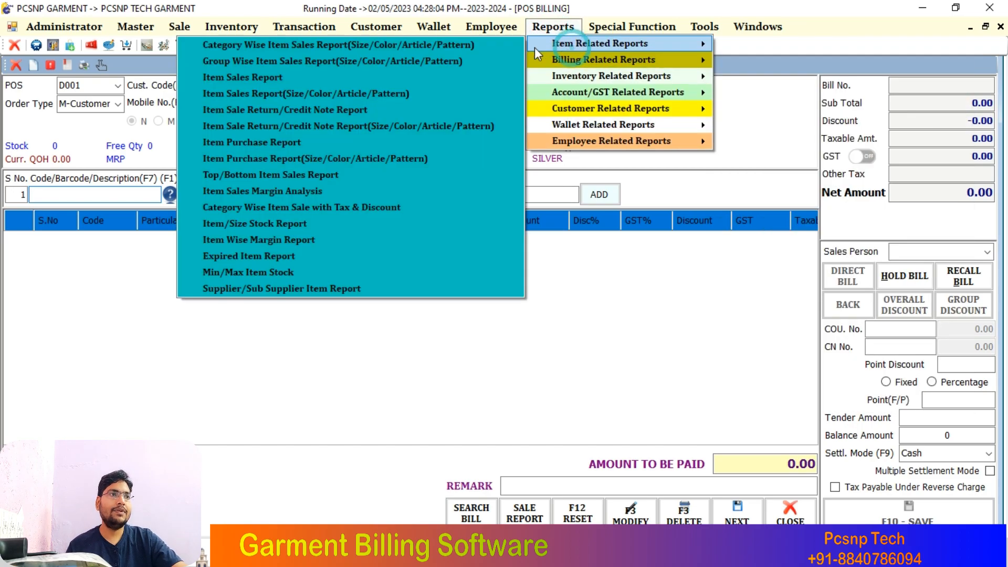
{"action": "left_click", "coordinate": [287, 94]}
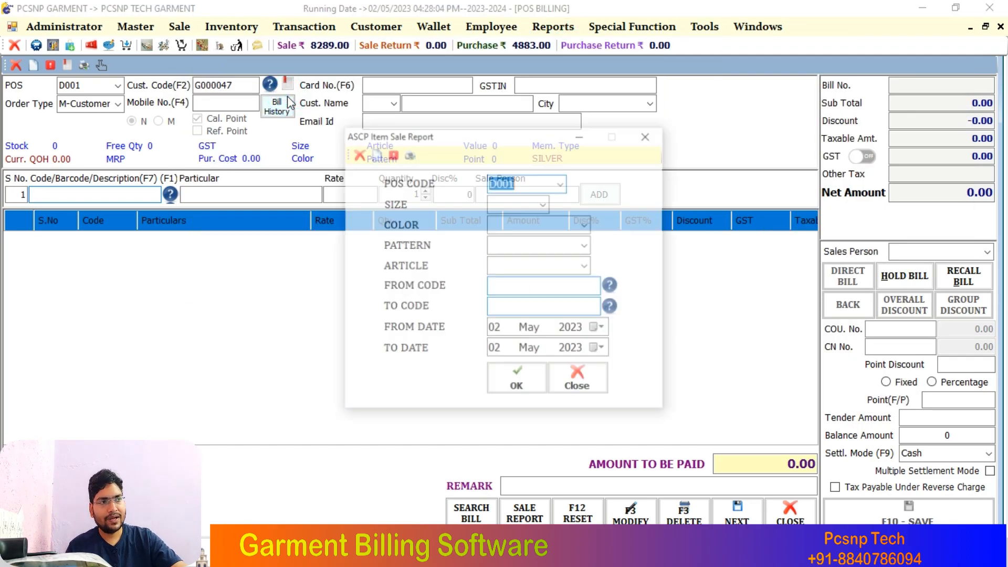
{"action": "left_click", "coordinate": [553, 26]}
{"action": "left_click", "coordinate": [569, 43]}
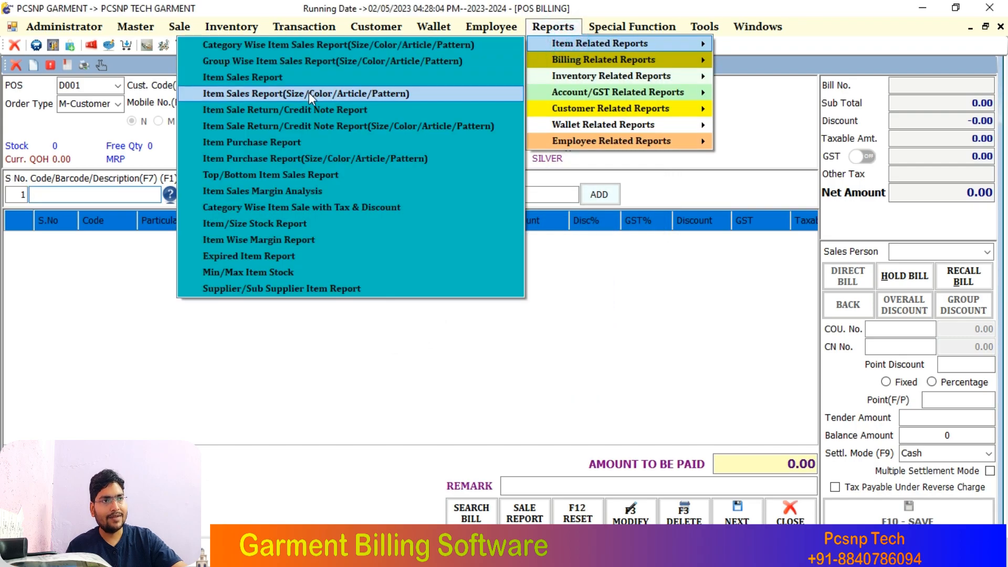
{"action": "left_click", "coordinate": [385, 93]}
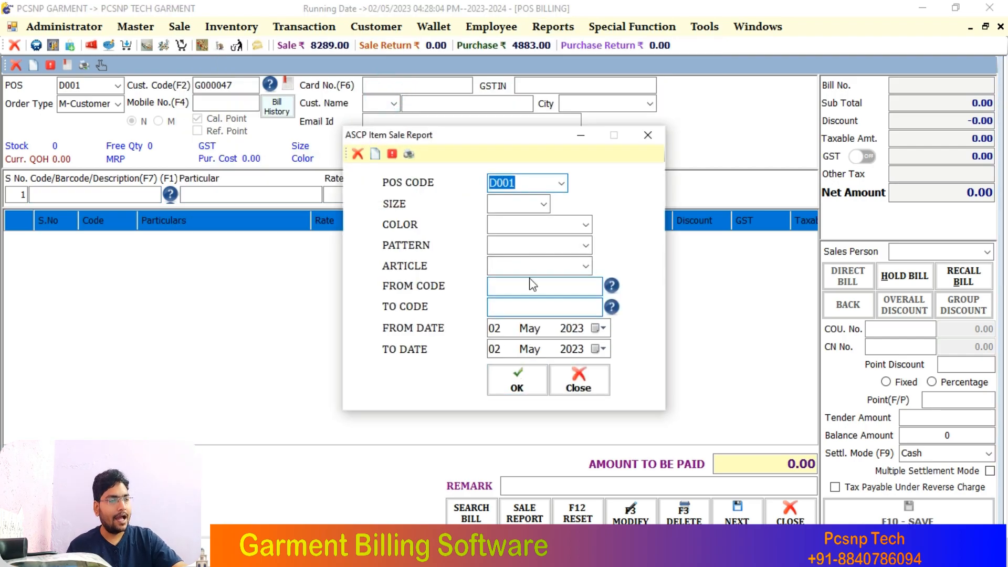
{"action": "left_click", "coordinate": [544, 204]}
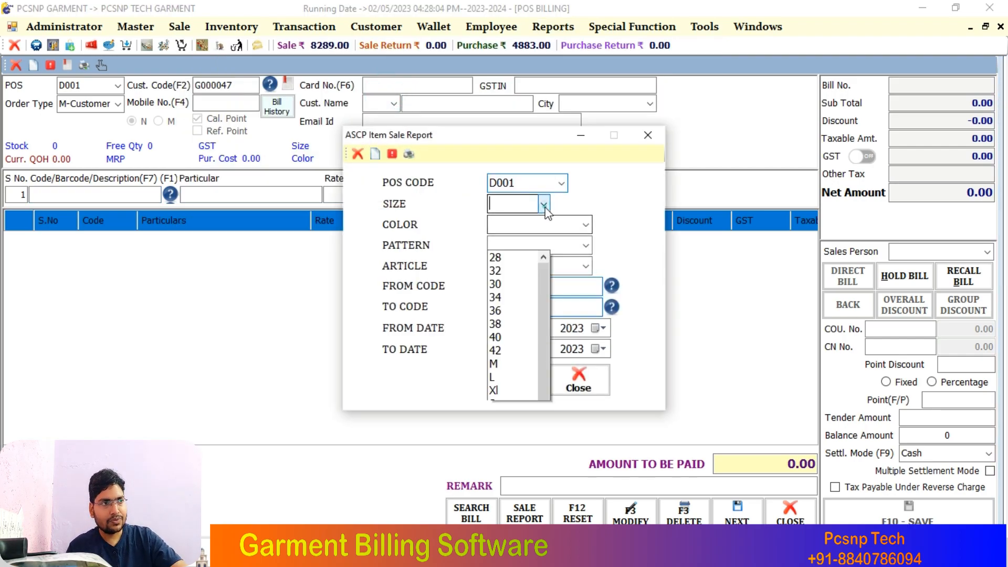
{"action": "left_click_drag", "start_coordinate": [542, 211], "coordinate": [528, 159]}
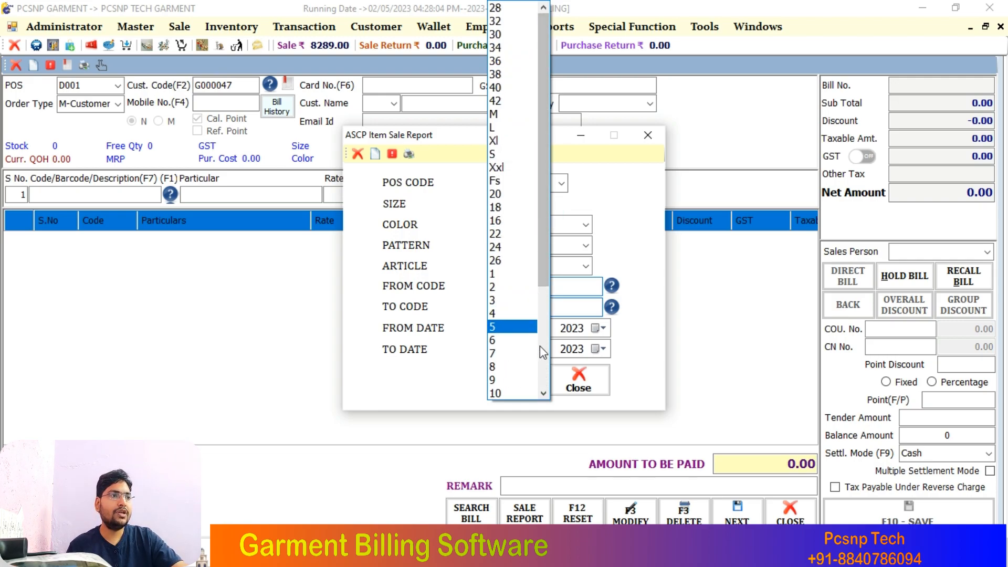
{"action": "left_click", "coordinate": [512, 393]}
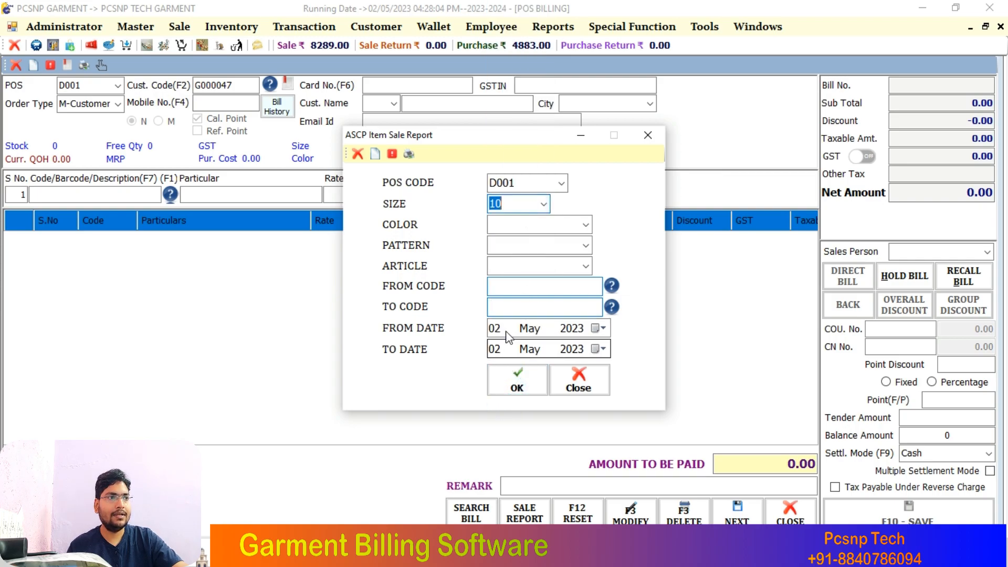
Examine the color, pattern and article filter choices and the item lookup for the starting code, leaving these filters empty.
{"action": "left_click", "coordinate": [585, 224]}
{"action": "left_click", "coordinate": [584, 224]}
{"action": "left_click", "coordinate": [586, 245]}
{"action": "left_click", "coordinate": [585, 245]}
{"action": "left_click", "coordinate": [585, 266]}
{"action": "left_click", "coordinate": [586, 265]}
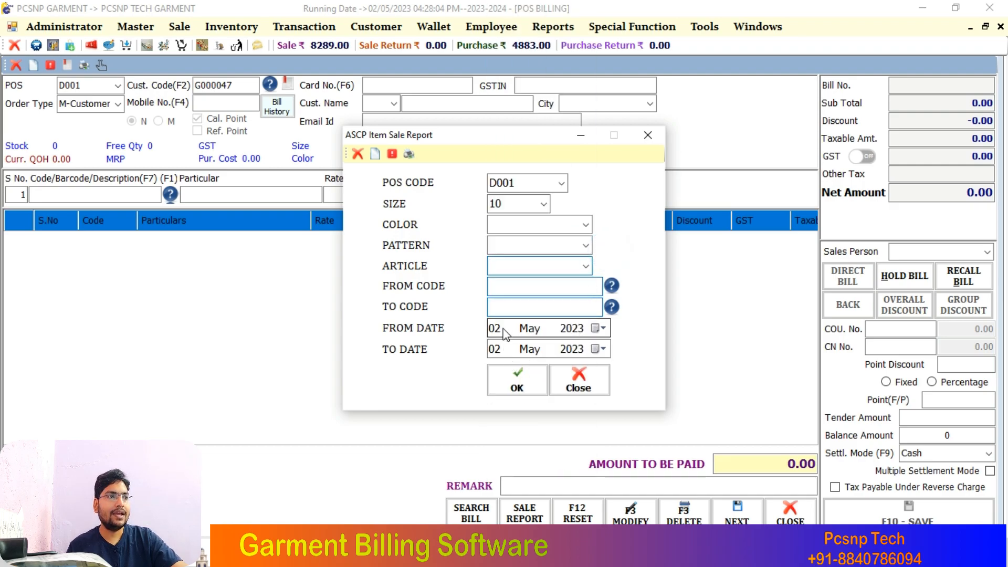
{"action": "left_click", "coordinate": [611, 286]}
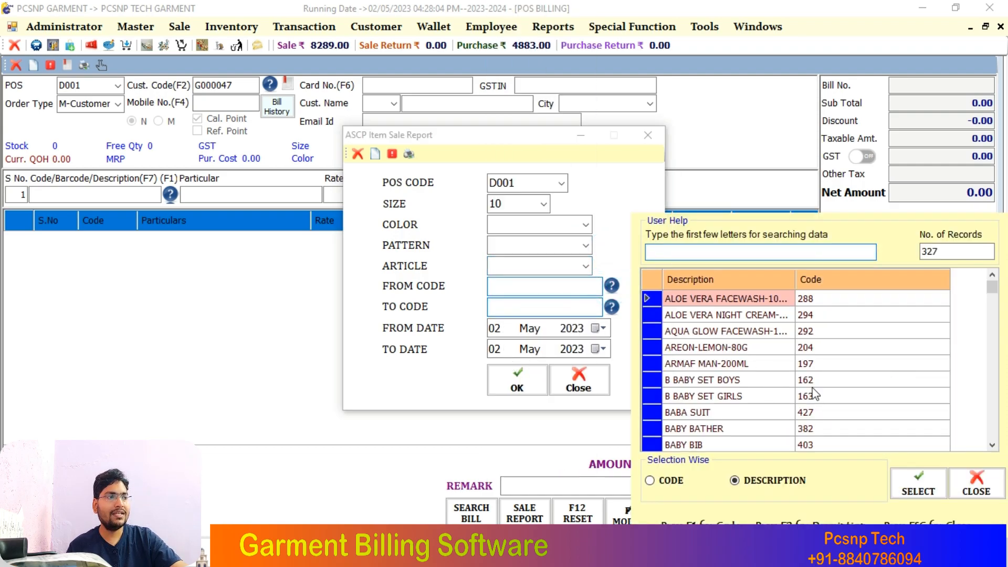
{"action": "key", "text": "Escape"}
View the size 10 item sales report for 02 May 2023, and close the report.
{"action": "left_click", "coordinate": [514, 381]}
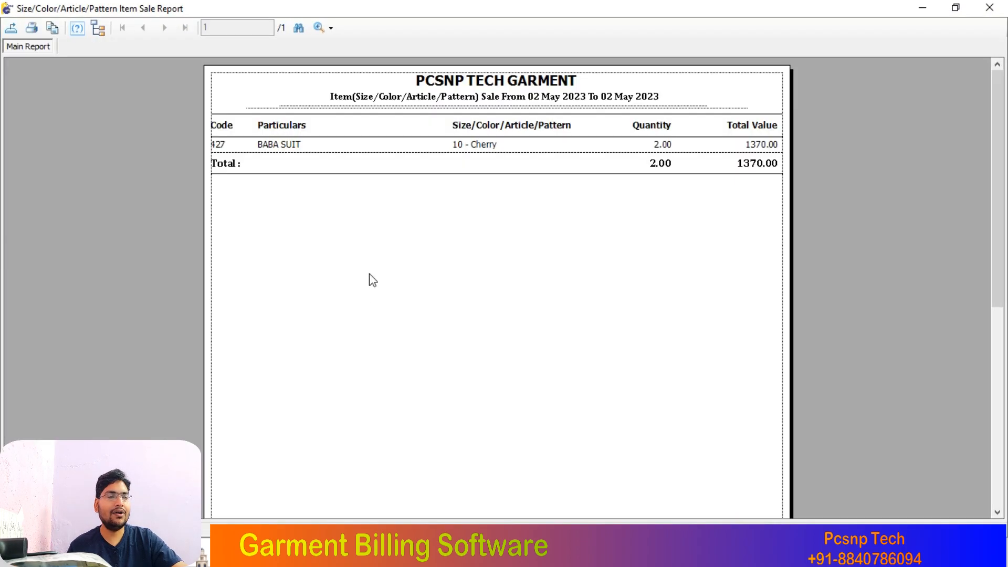
{"action": "left_click", "coordinate": [262, 150]}
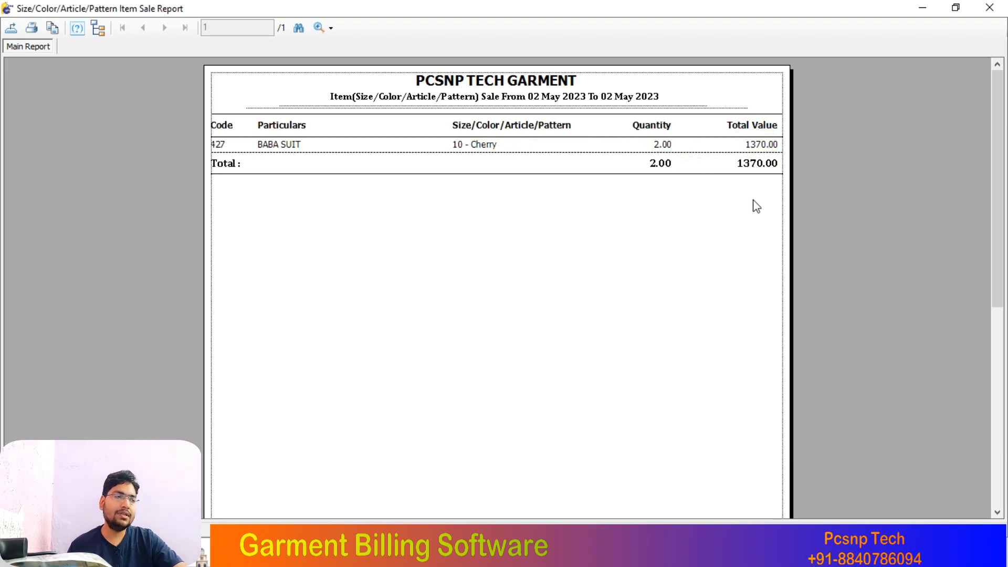
{"action": "left_click", "coordinate": [989, 8]}
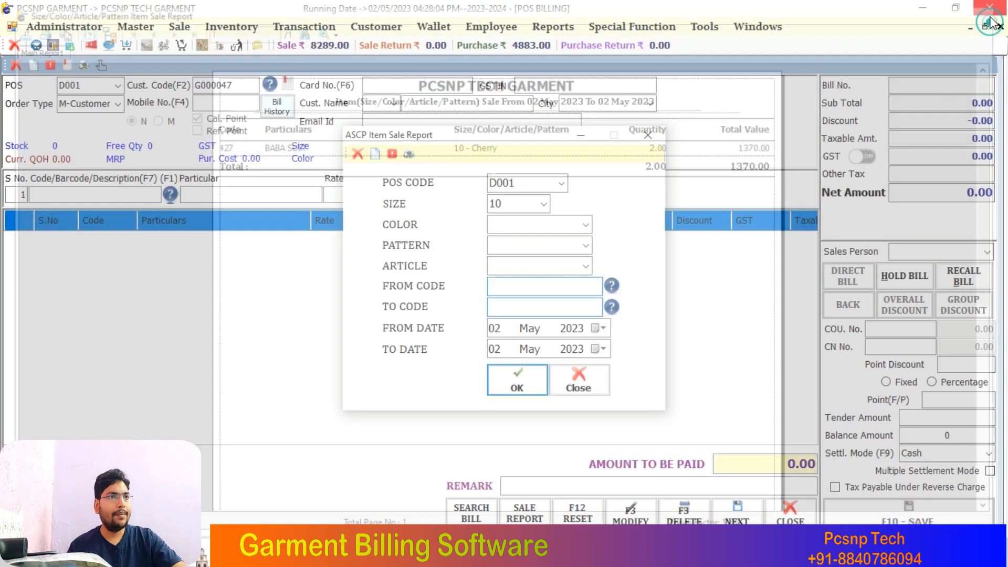
Clear the size filter, view the Size/Color/Article/Pattern sales report for 02 May 2023, and close the report.
{"action": "double_click", "coordinate": [518, 204]}
{"action": "key", "text": "BackSpace"}
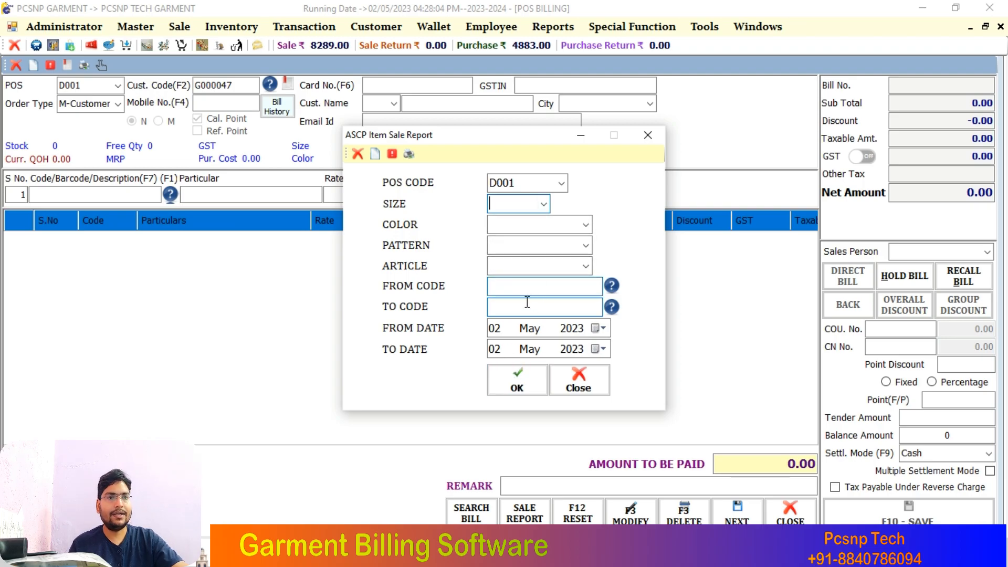
{"action": "left_click", "coordinate": [517, 381]}
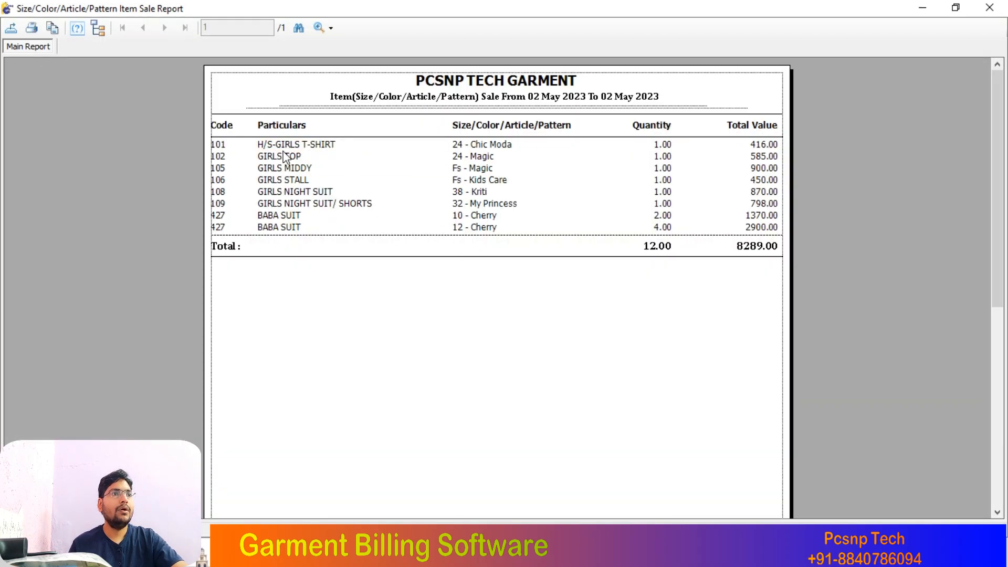
{"action": "left_click", "coordinate": [497, 157]}
{"action": "left_click", "coordinate": [504, 146]}
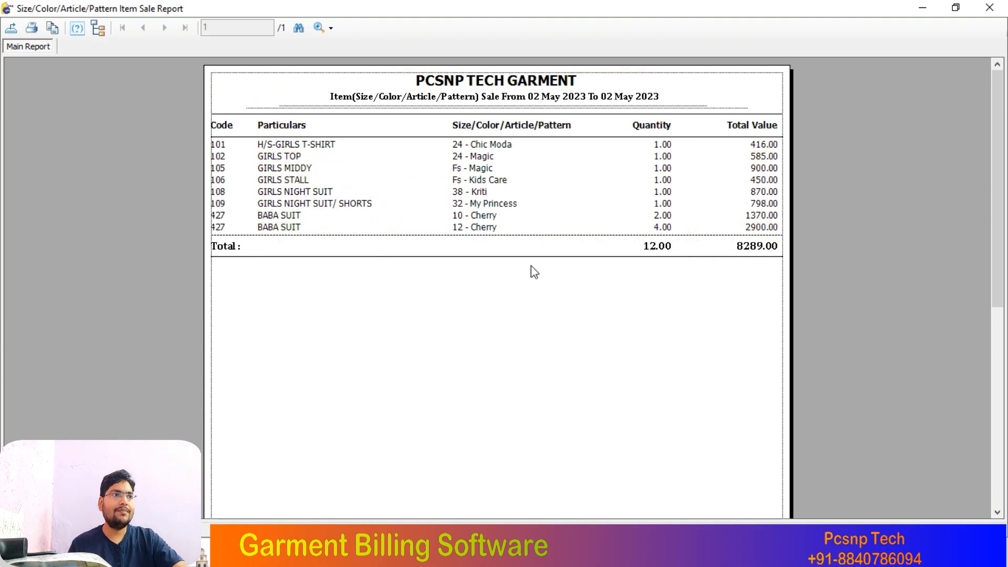
{"action": "left_click", "coordinate": [989, 7]}
View the Size/Color/Article/Pattern sales report from 25 April 2023 to 02 May 2023, and close it along with its settings.
{"action": "left_click", "coordinate": [493, 328]}
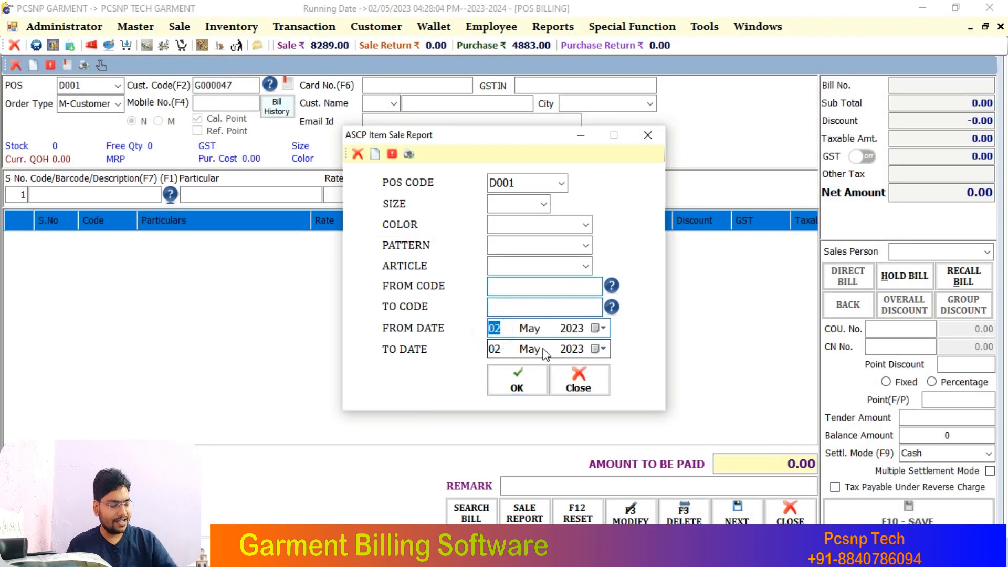
{"action": "key", "text": "Right"}
{"action": "key", "text": "Down"}
{"action": "key", "text": "Return"}
{"action": "key", "text": "Return"}
{"action": "key", "text": "Return"}
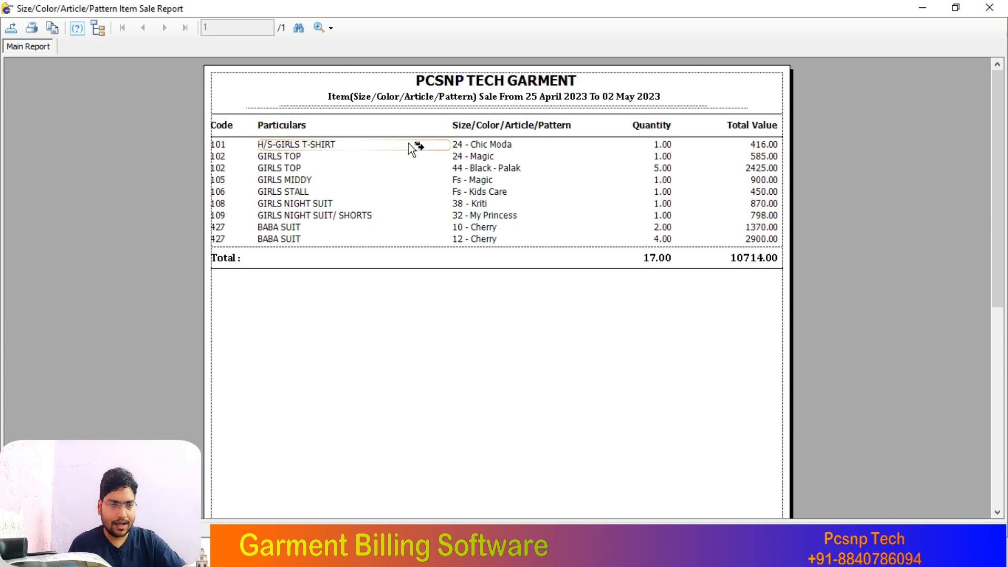
{"action": "left_click", "coordinate": [989, 7]}
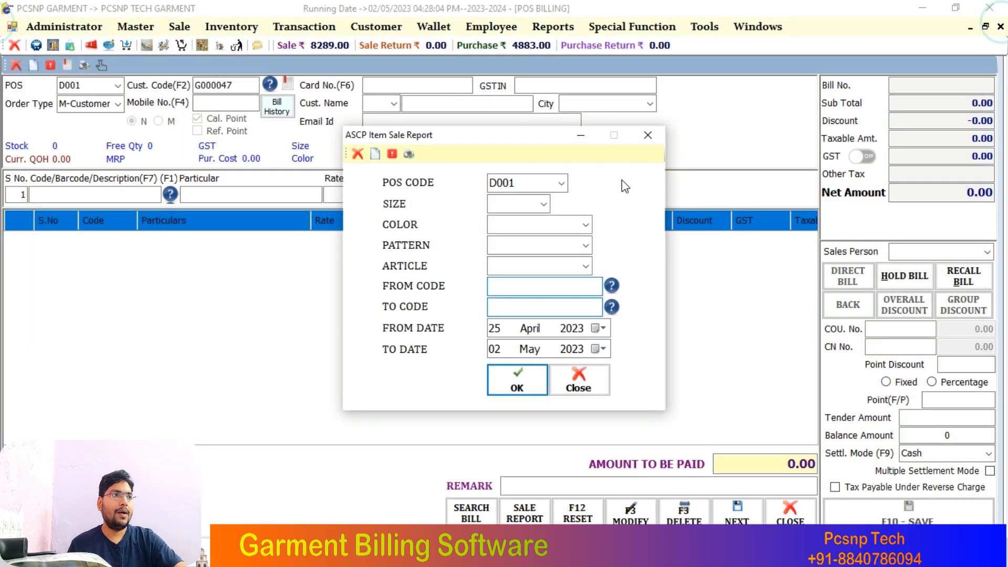
{"action": "left_click", "coordinate": [645, 137]}
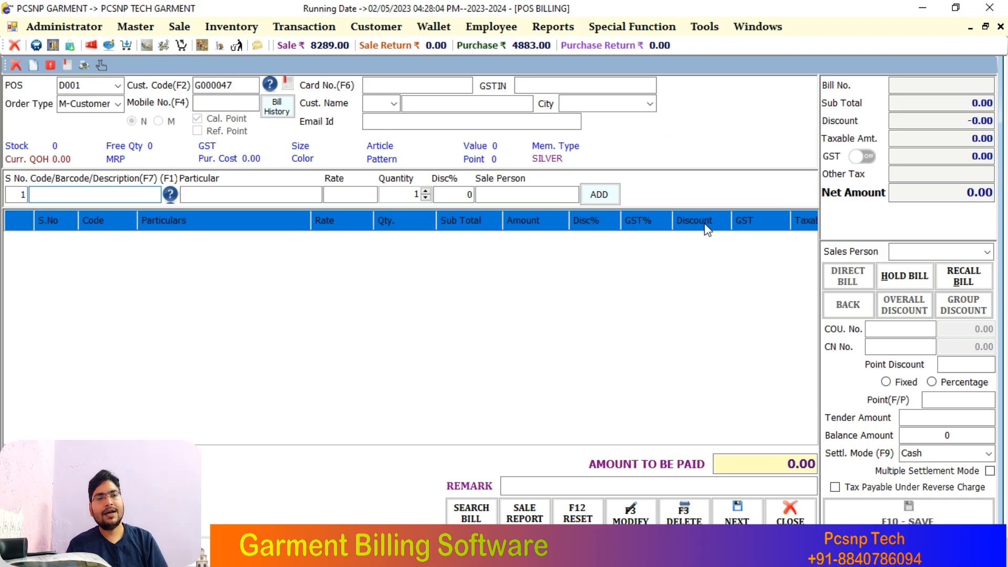